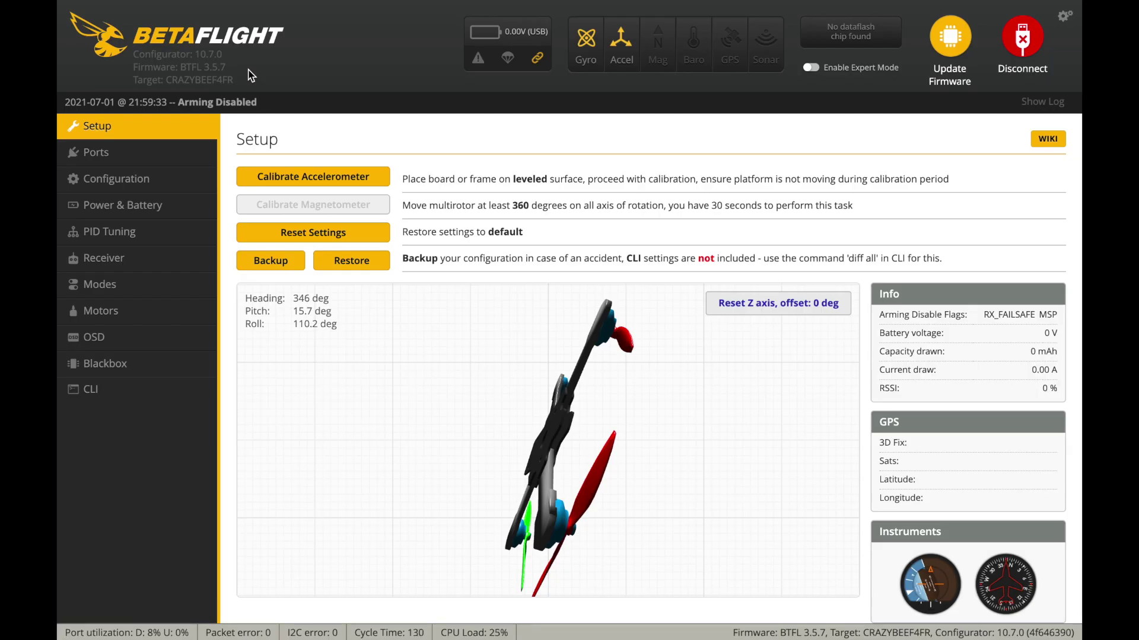
- Review the serial port assignments in Ports, including the peripheral selected for UART2
click(123, 159)
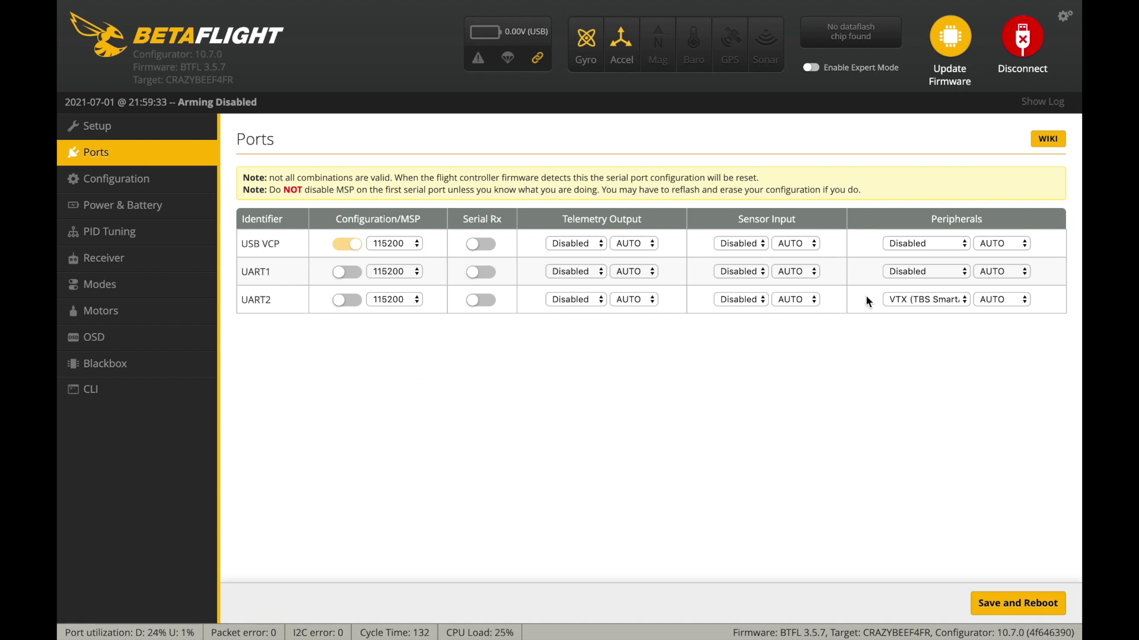
click(928, 299)
click(817, 347)
- Examine the mixer, ESC, system and receiver settings in Configuration, including the SPI bus receiver provider options
click(170, 188)
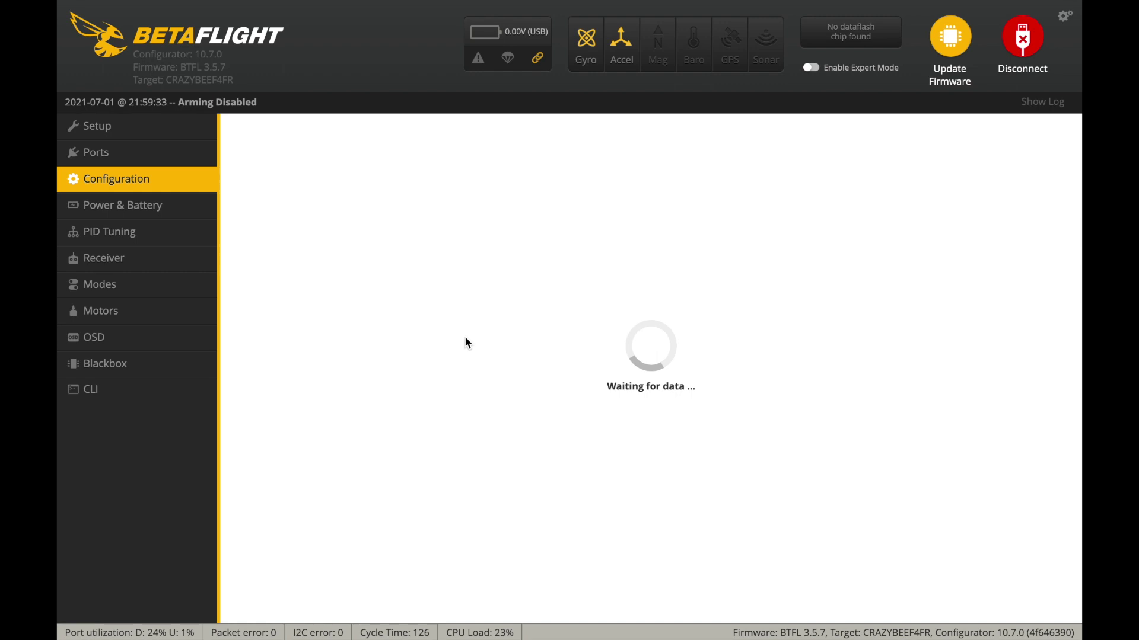
scroll(465, 336, down, 1)
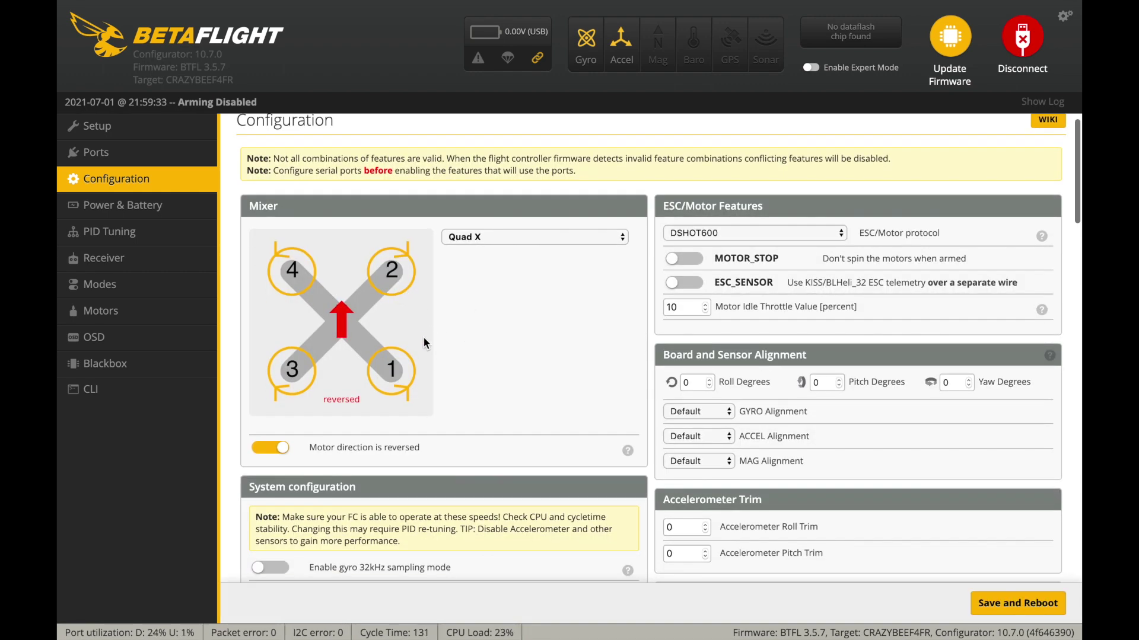
scroll(521, 448, down, 3)
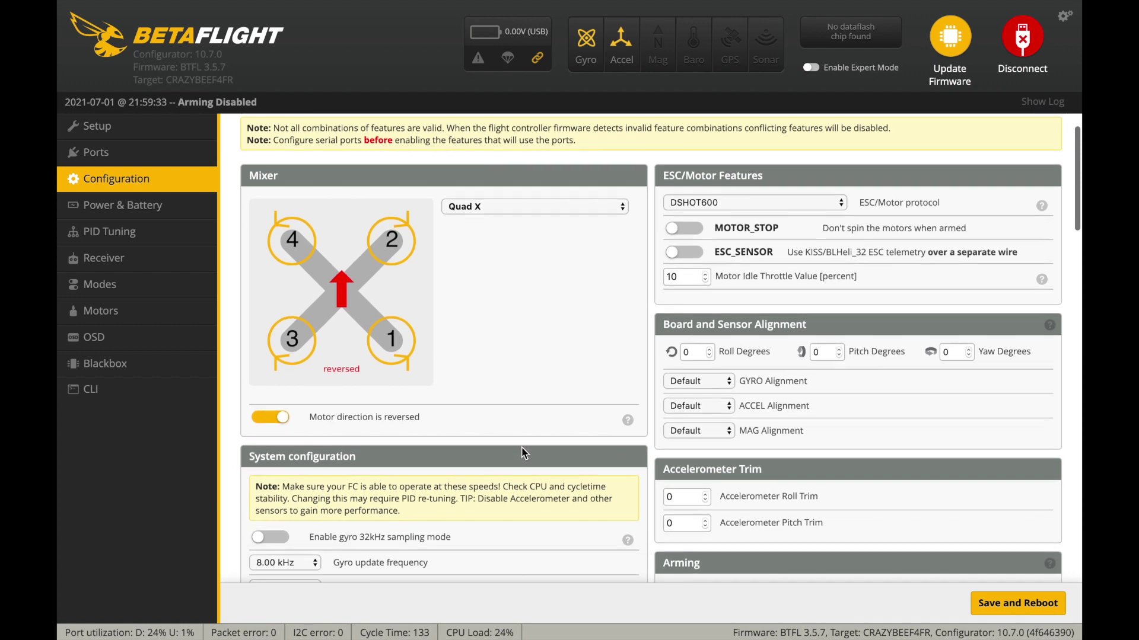
scroll(521, 448, down, 8)
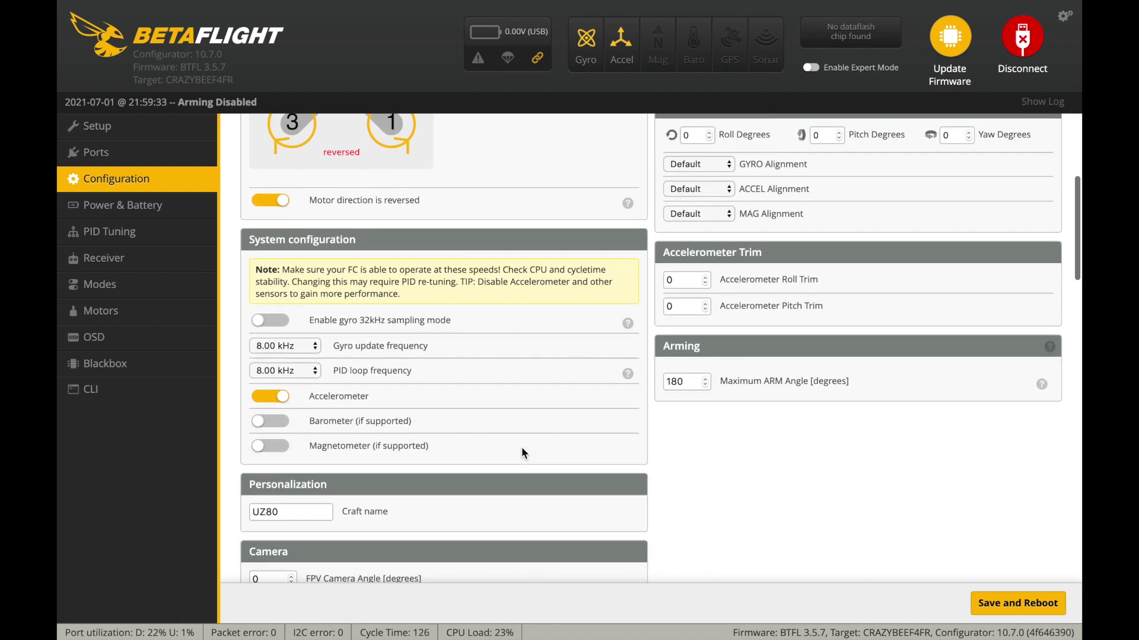
scroll(521, 448, down, 9)
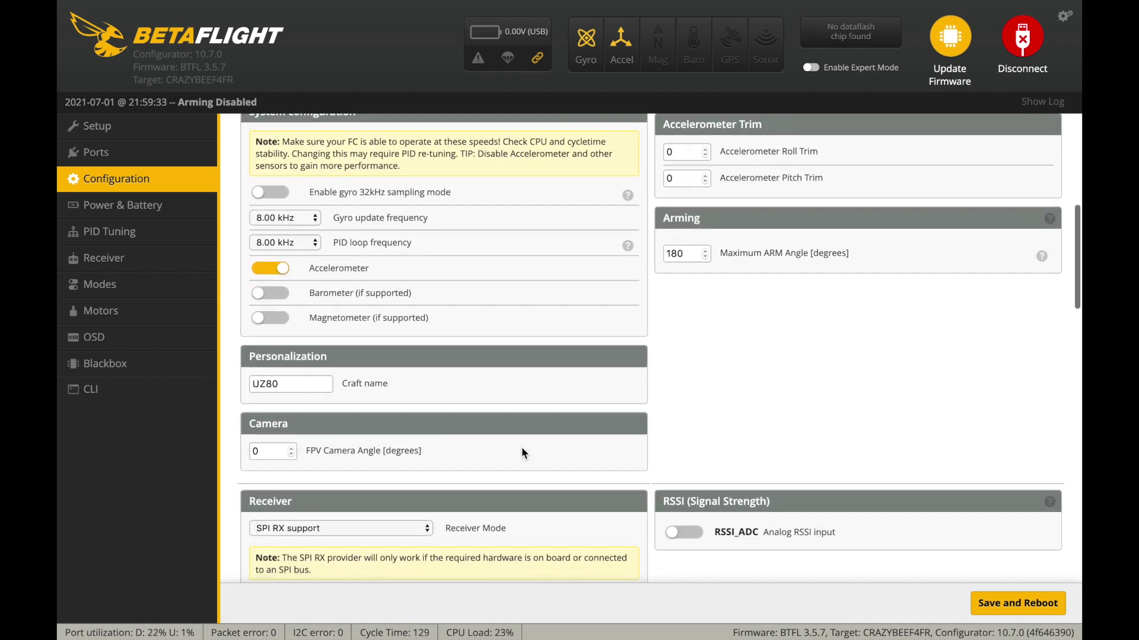
scroll(521, 449, down, 1)
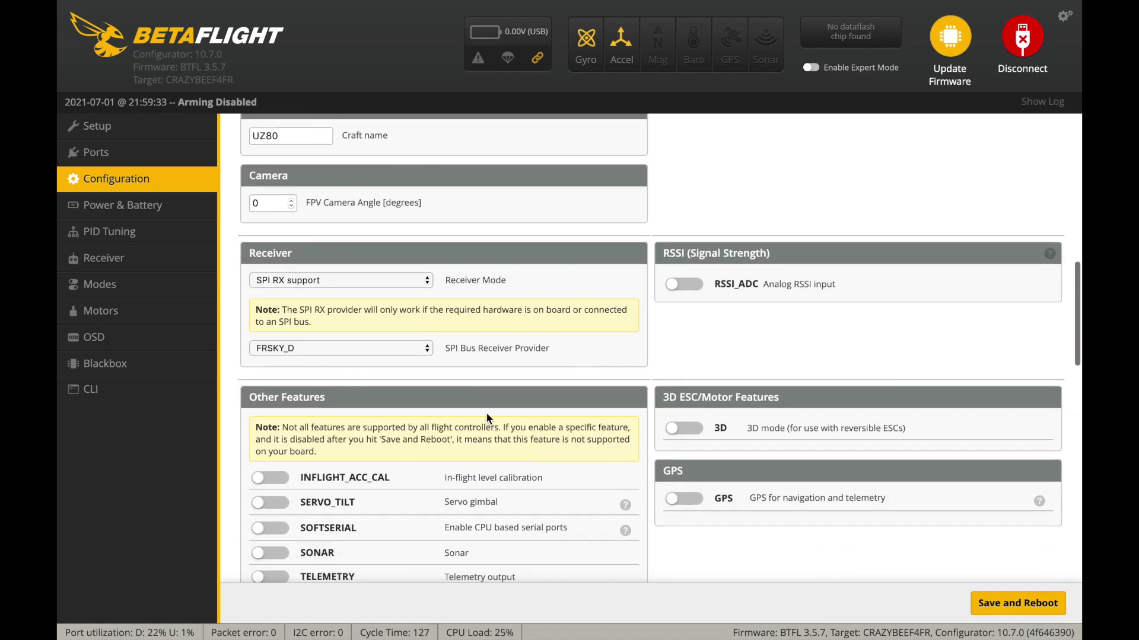
click(399, 350)
click(521, 347)
- Review the PID profile settings, receiver channels, mode switch ranges and enabled OSD elements
click(107, 231)
click(300, 230)
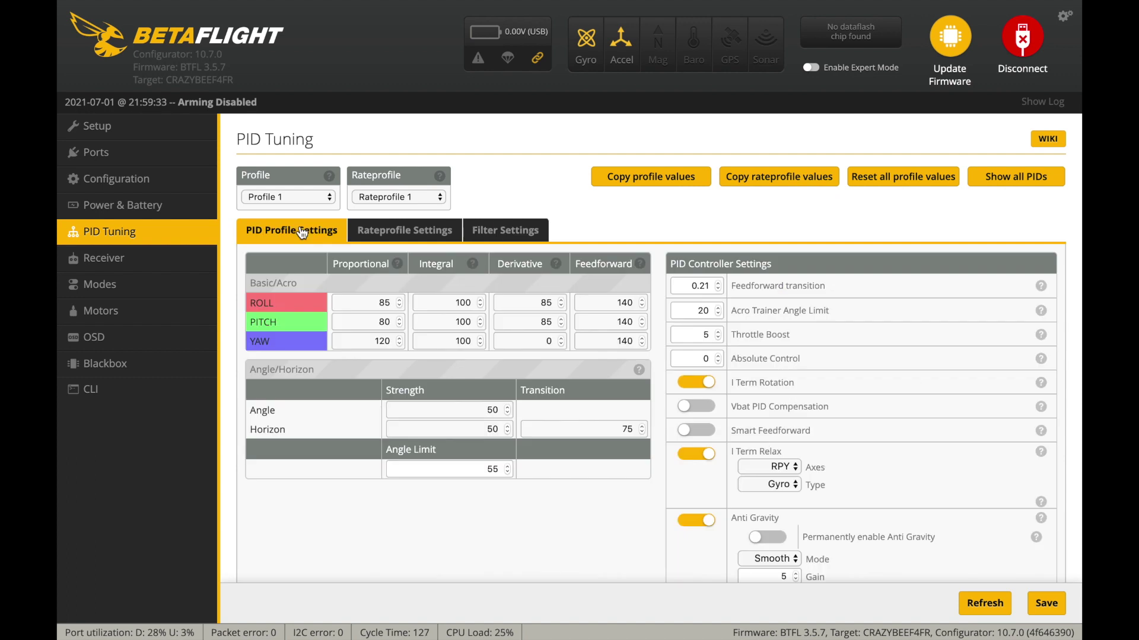
click(166, 265)
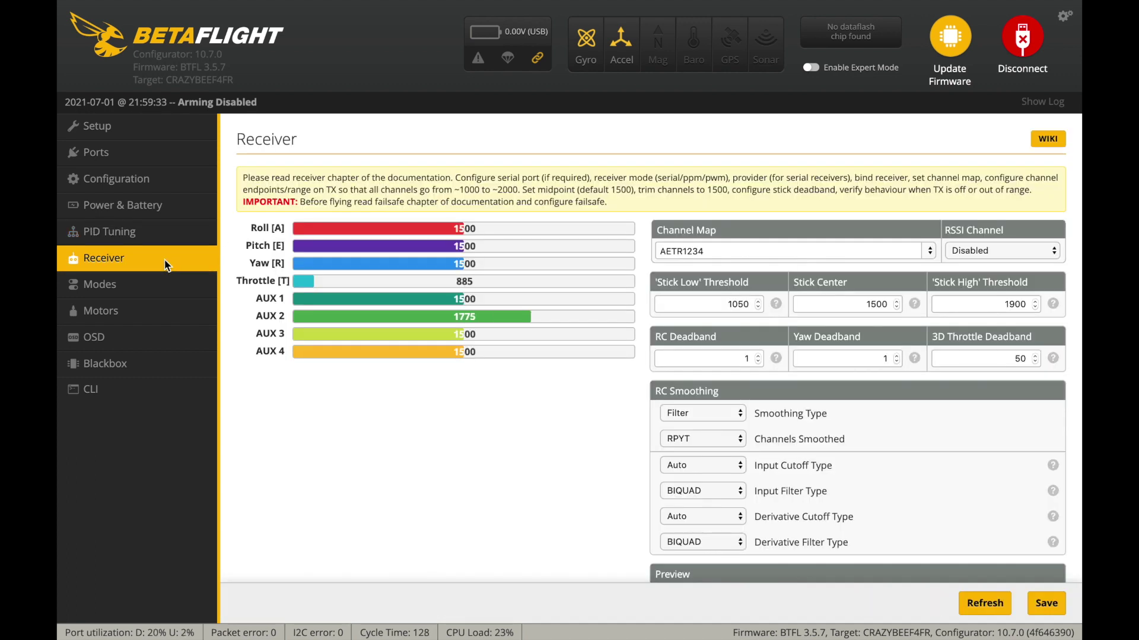
click(144, 284)
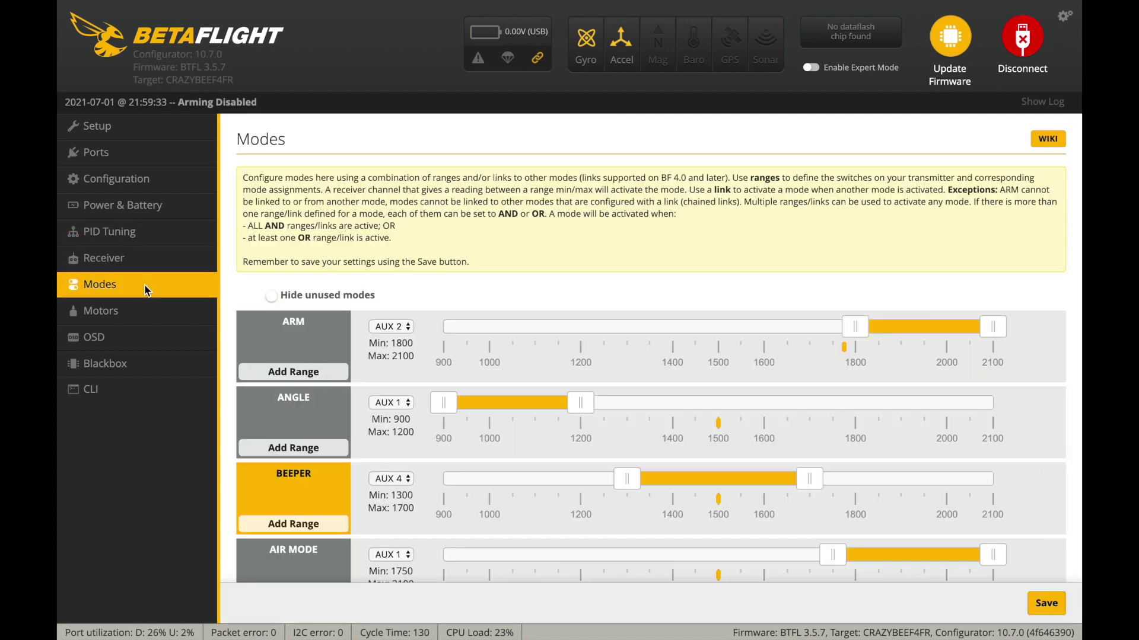
scroll(351, 333, down, 3)
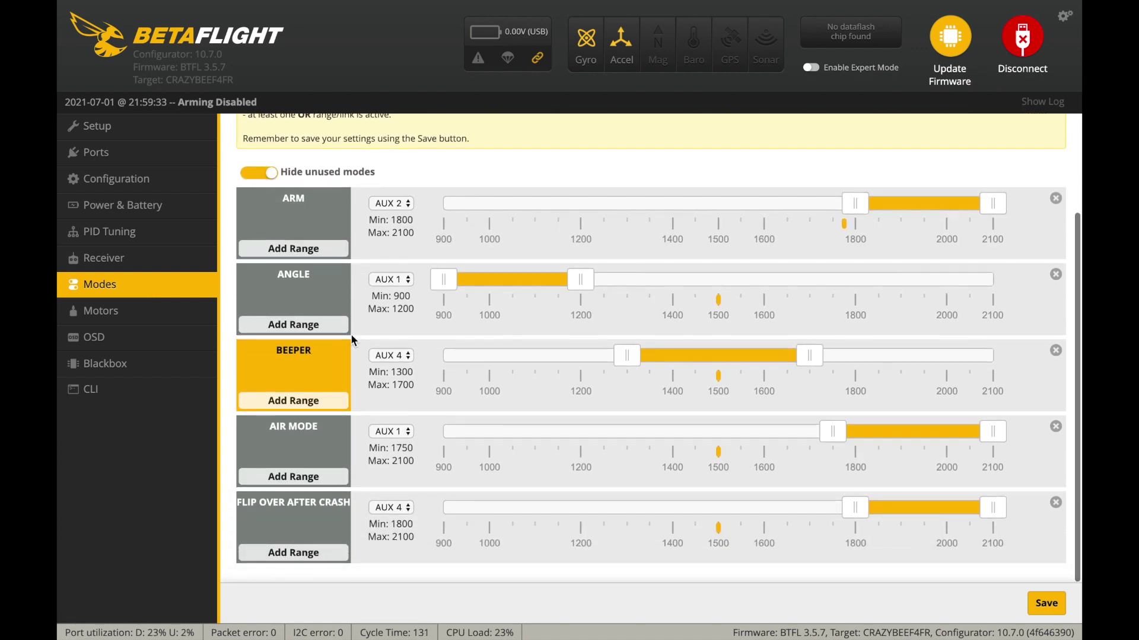
click(141, 348)
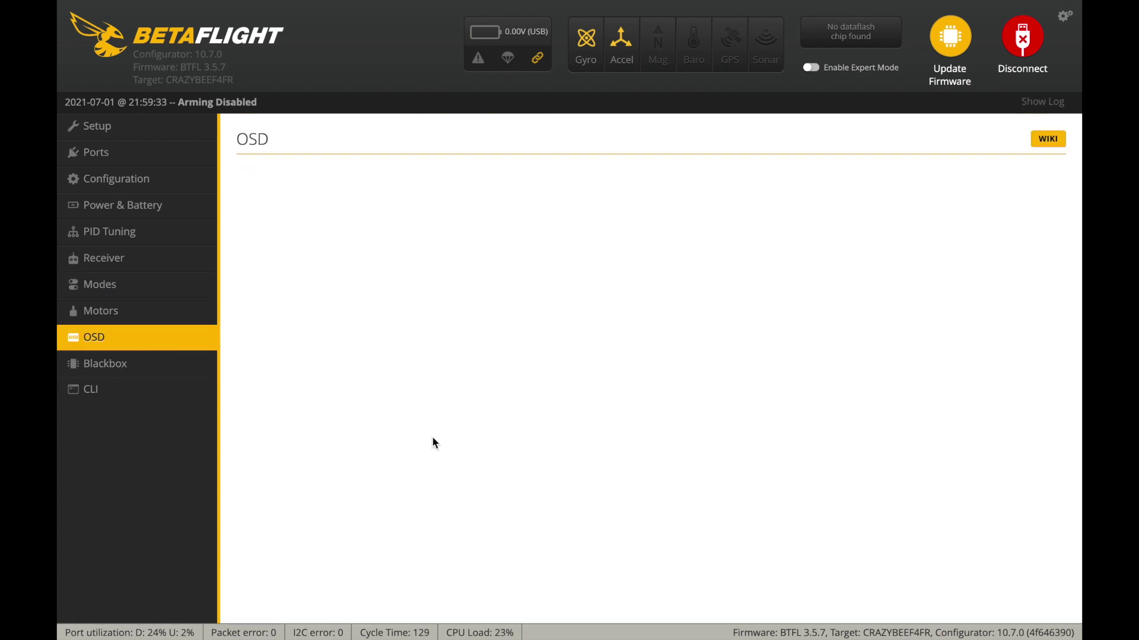
scroll(435, 443, down, 2)
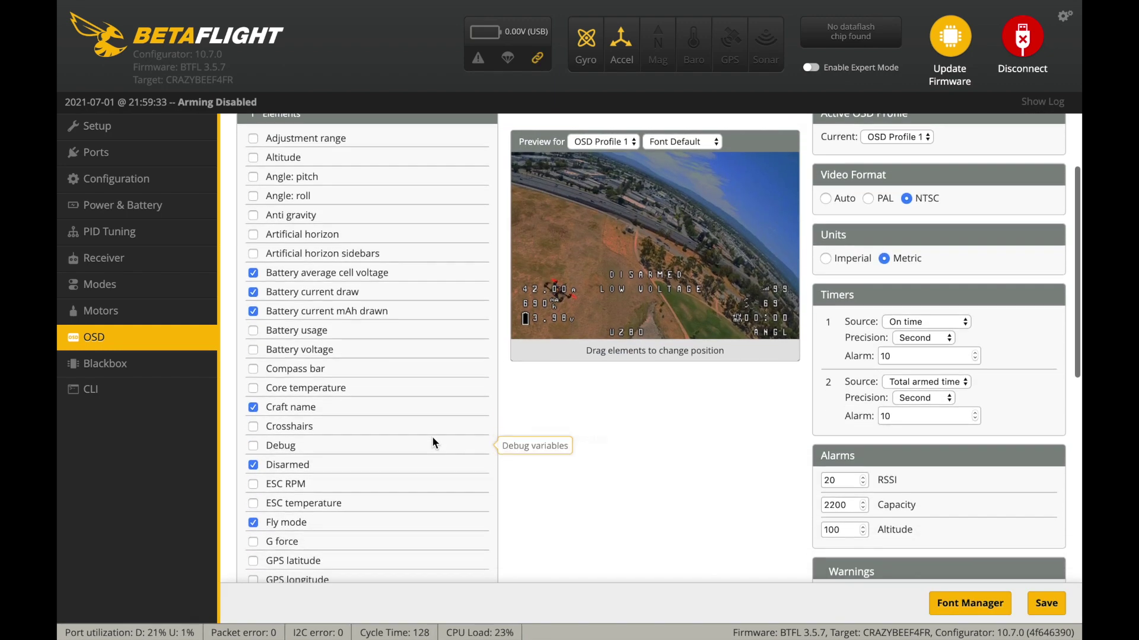
- Open the CLI and submit the FrSky command beginning with "frsk"
click(146, 391)
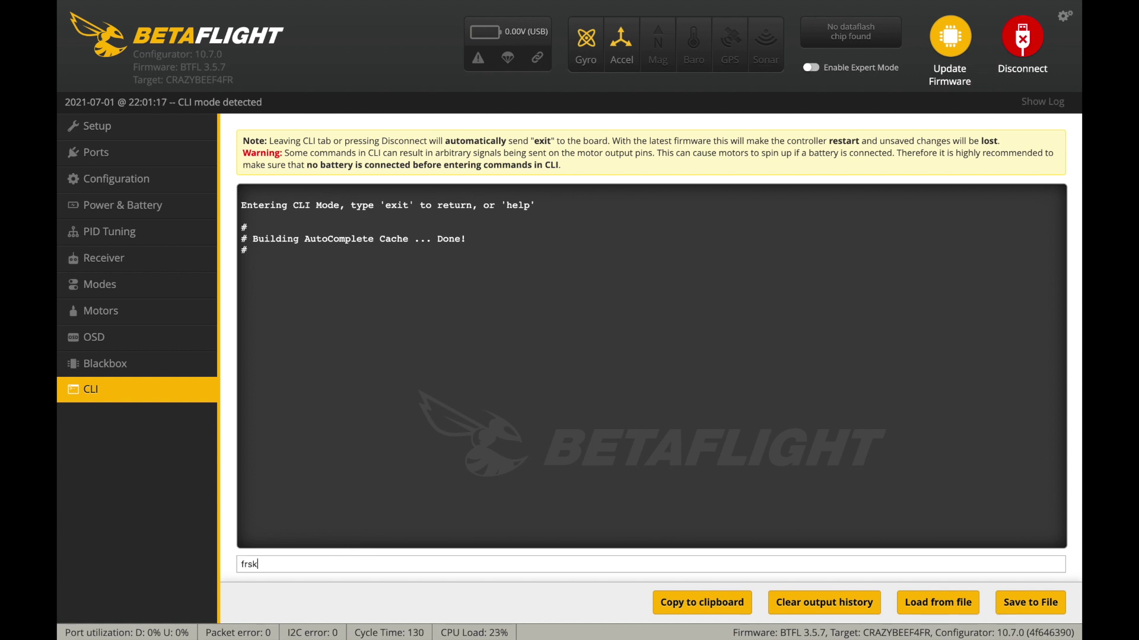
key(Return)
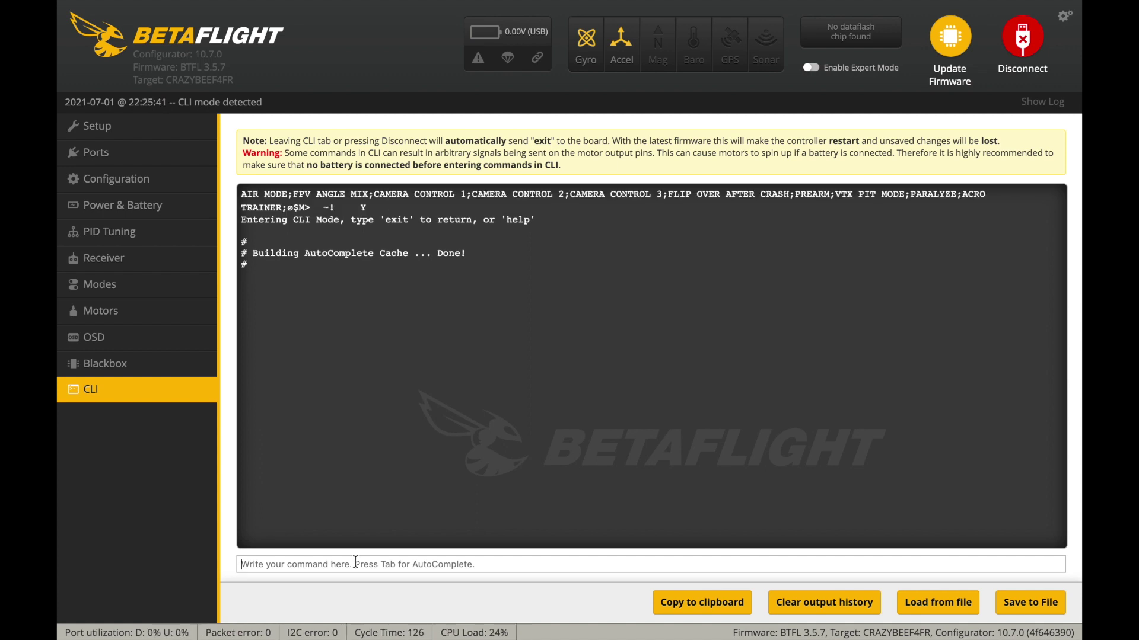
- List the video transmitter settings in the CLI with "get vtx"
text(get)
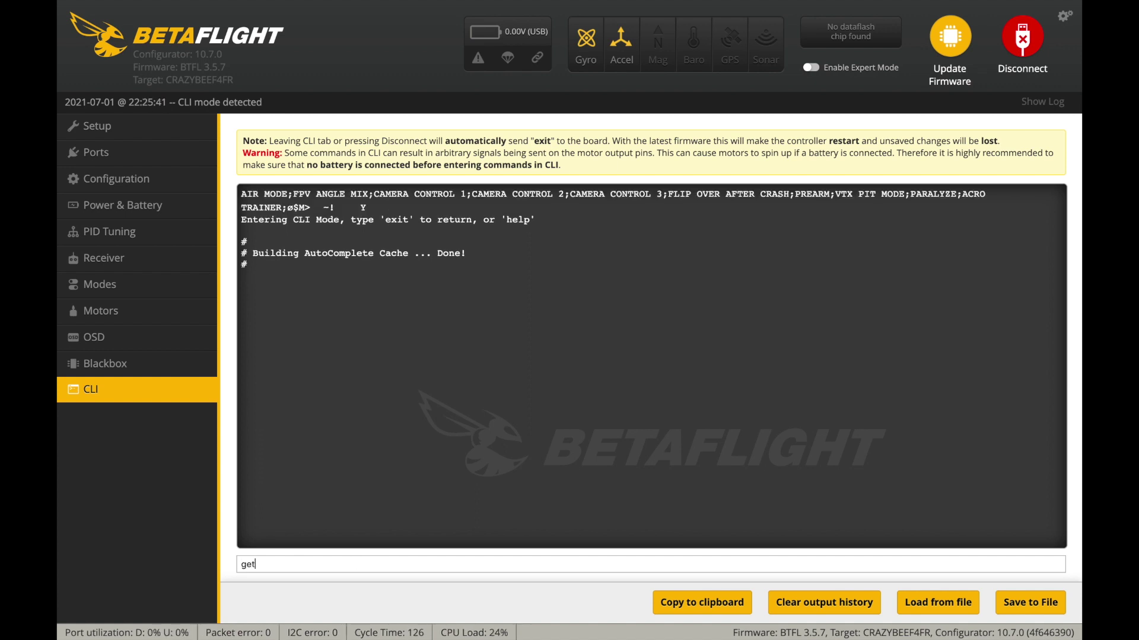
text( vtx)
key(Return)
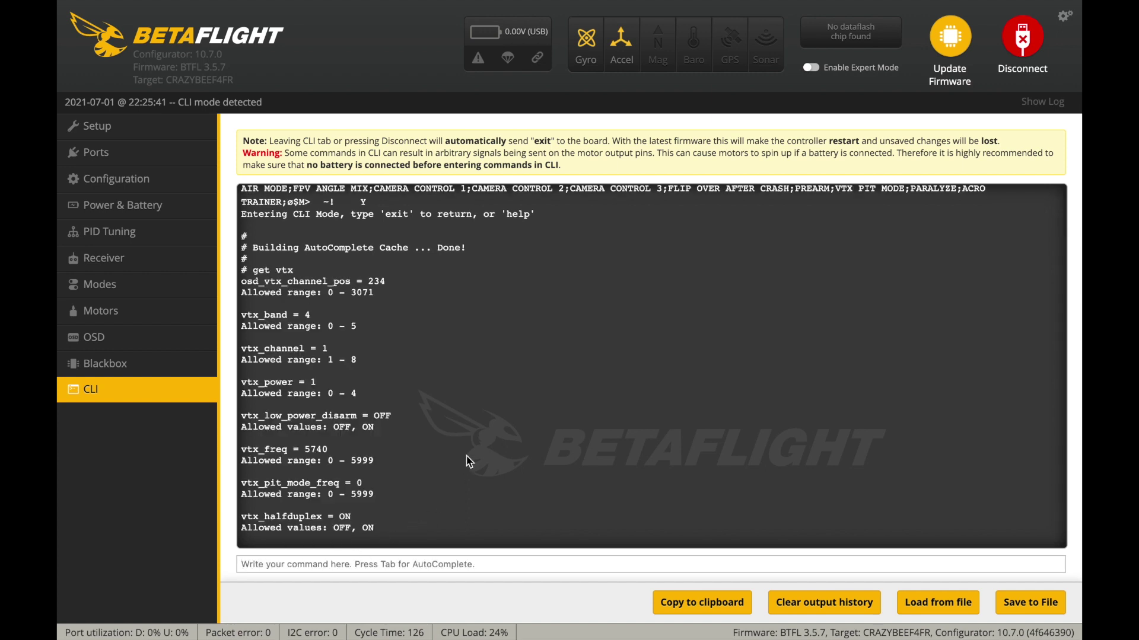
- Set the video transmitter band to 4 with the CLI command "set vtx_band = 4"
click(322, 563)
text(set vtx_band =)
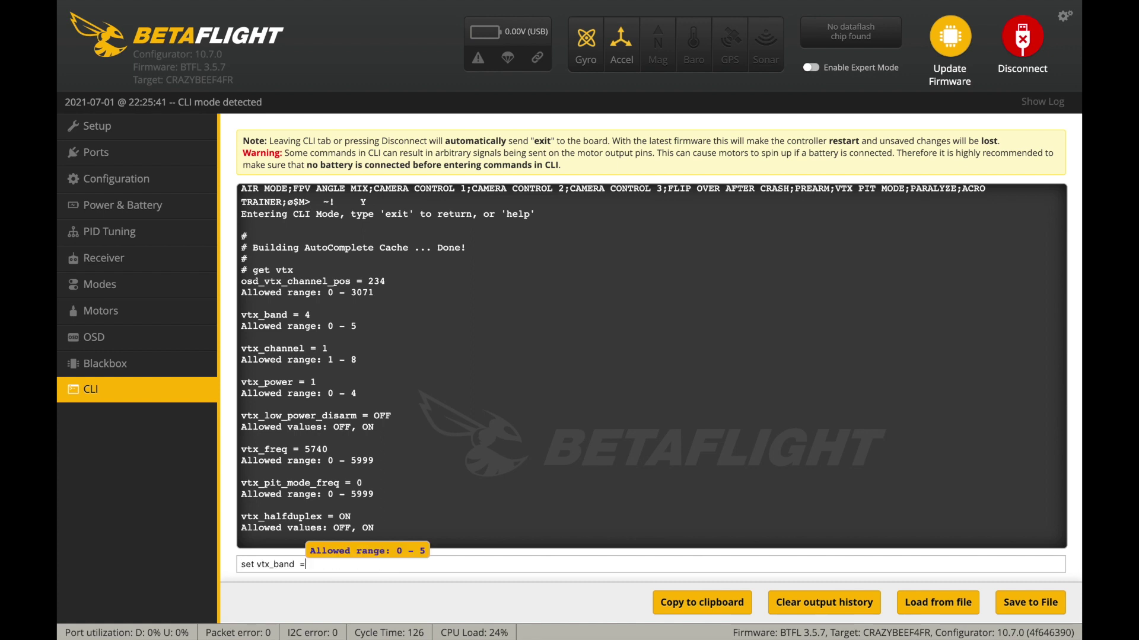
text( 4)
key(Return)
- Set the video transmitter channel to 1 with "set vtx_channel = 1" and save the CLI changes
text(set vtx_channel =)
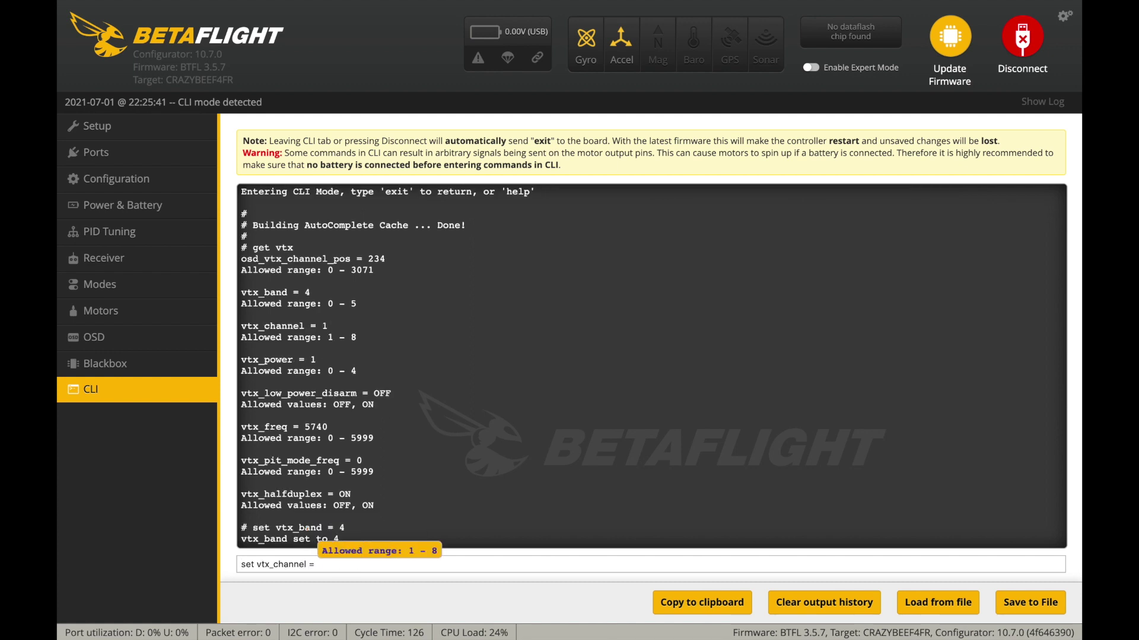
text( 1)
key(Return)
text(save)
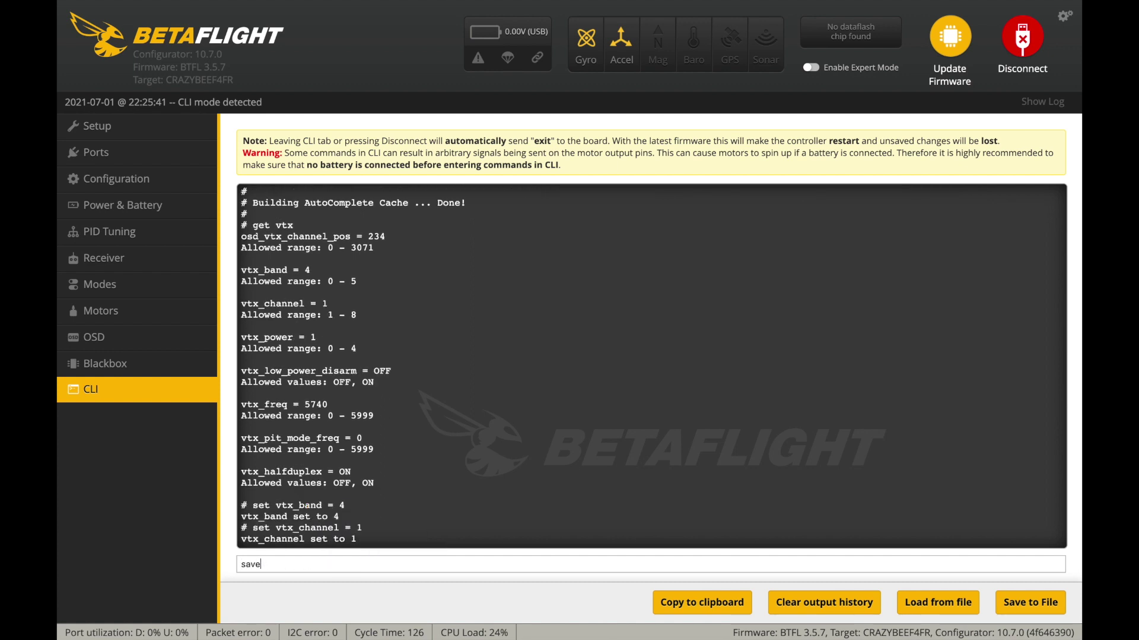
key(Return)
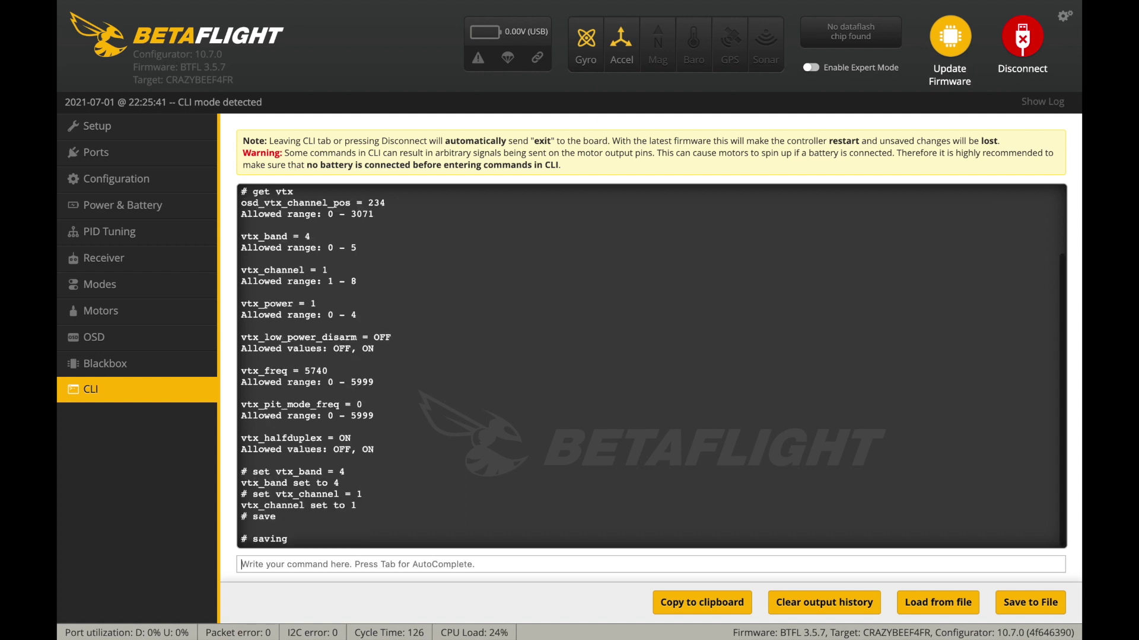